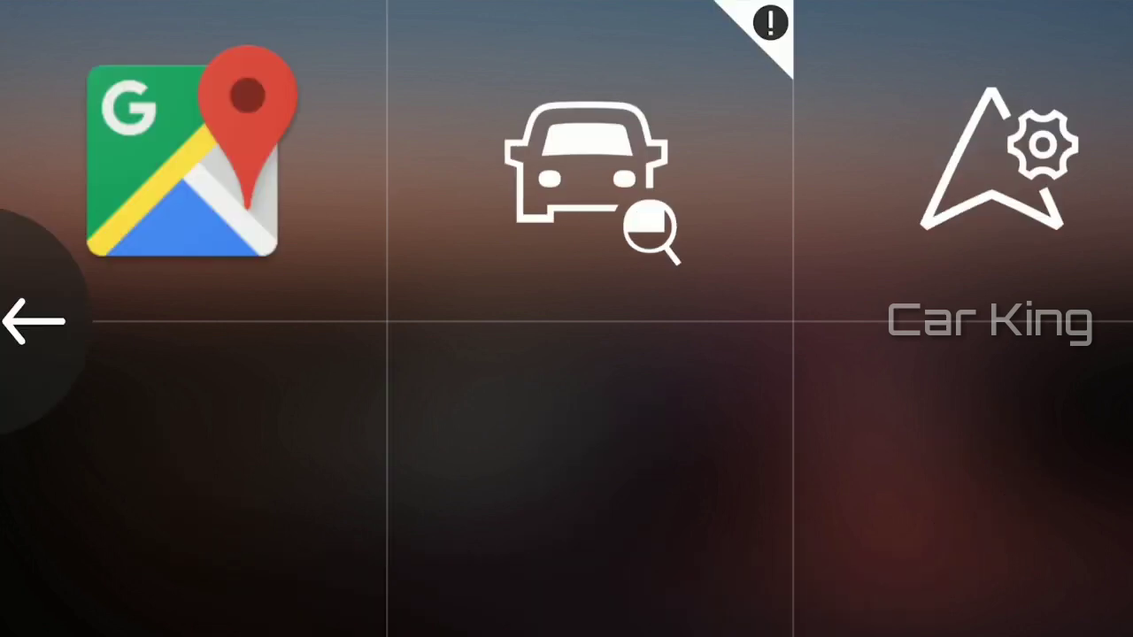
- Leave the navigation menu, view the multimedia menu's sources and return to the main menu
click(34, 320)
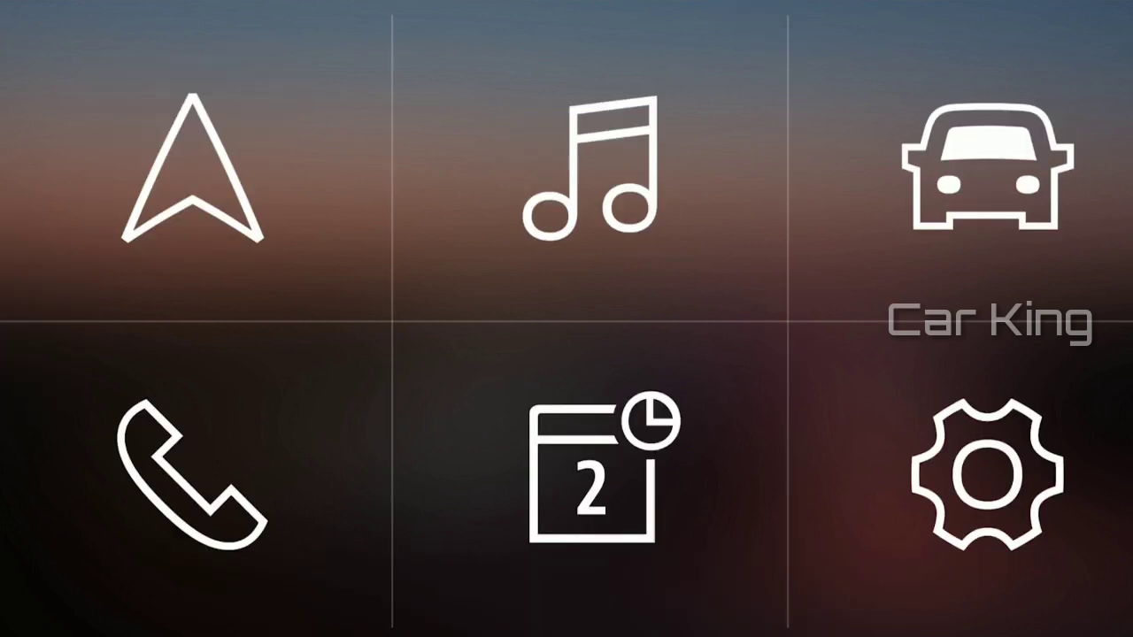
click(590, 168)
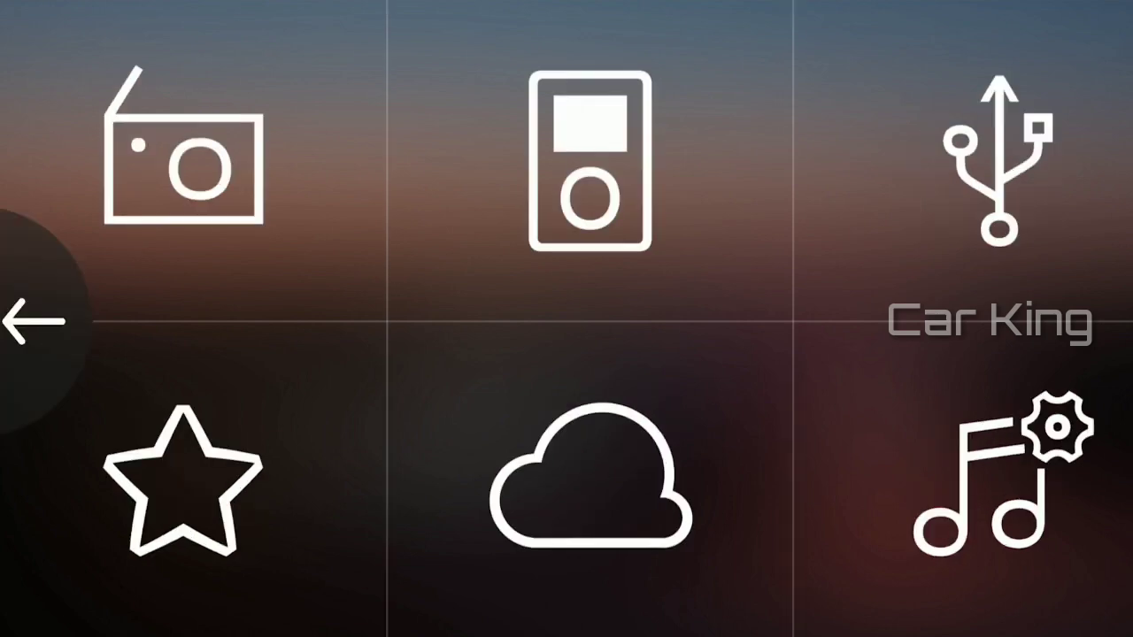
click(34, 320)
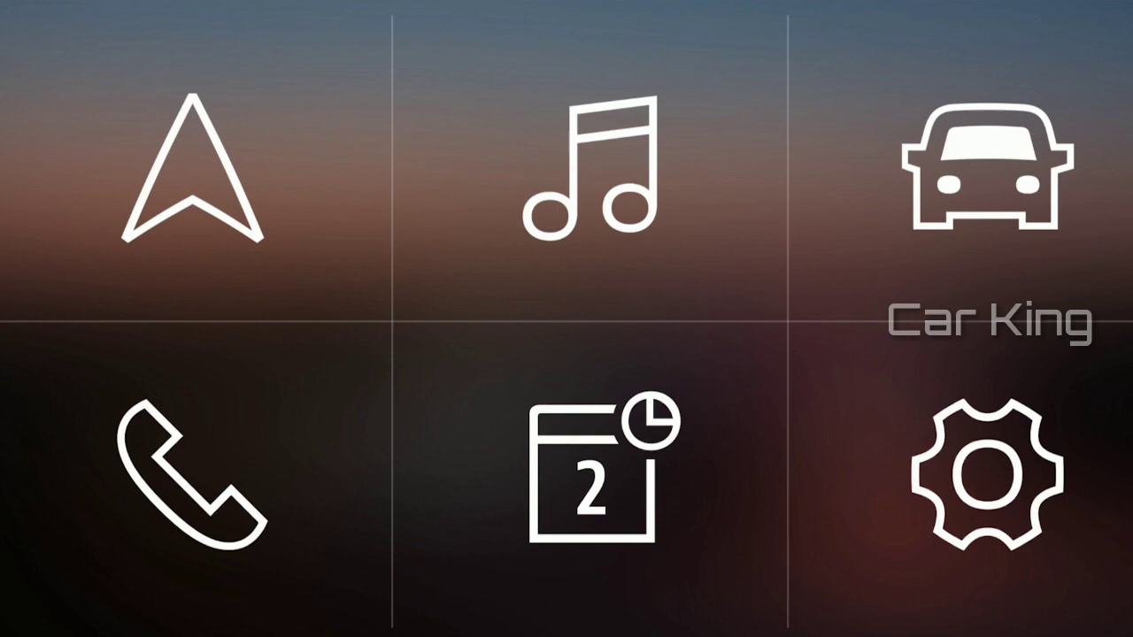
- View the widget page with Google Maps, SMS and FM2, and return to the main menu
drag(982, 320, 88, 321)
mouse_move(885, 320)
mouse_down()
mouse_move(266, 320)
mouse_move(885, 321)
mouse_up()
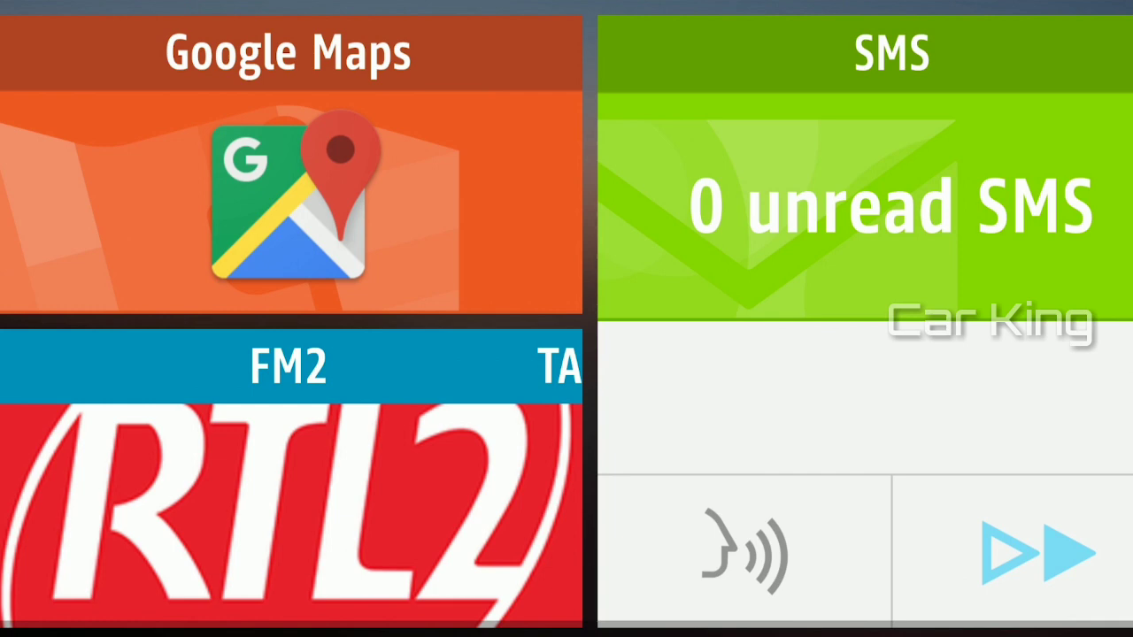
drag(177, 320, 917, 320)
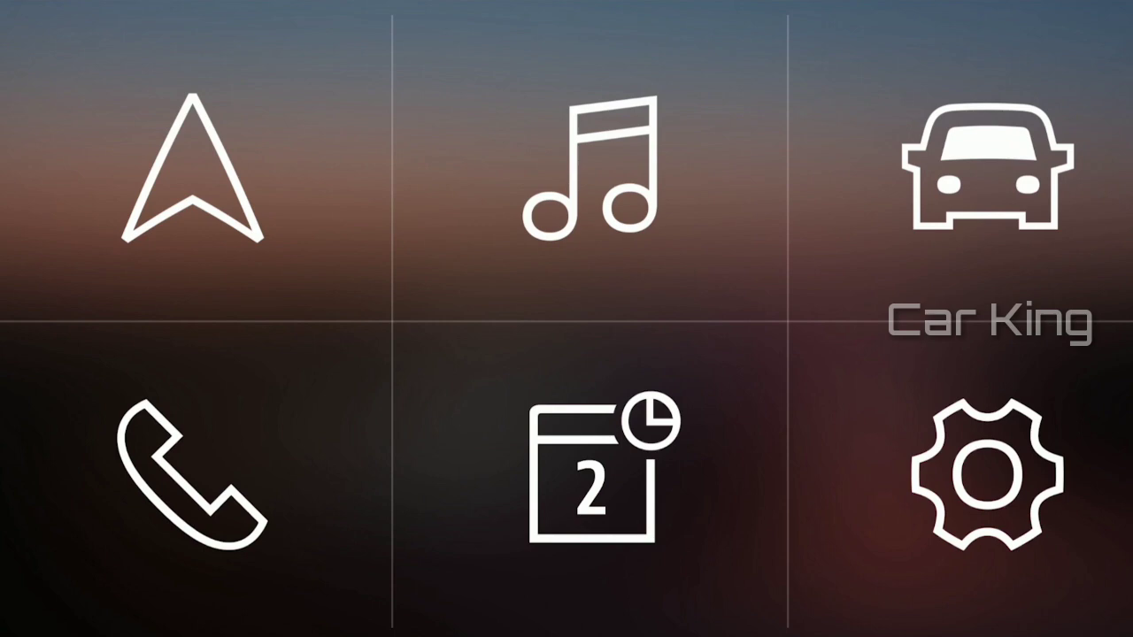
- Open the navigation settings from the navigation menu
click(193, 168)
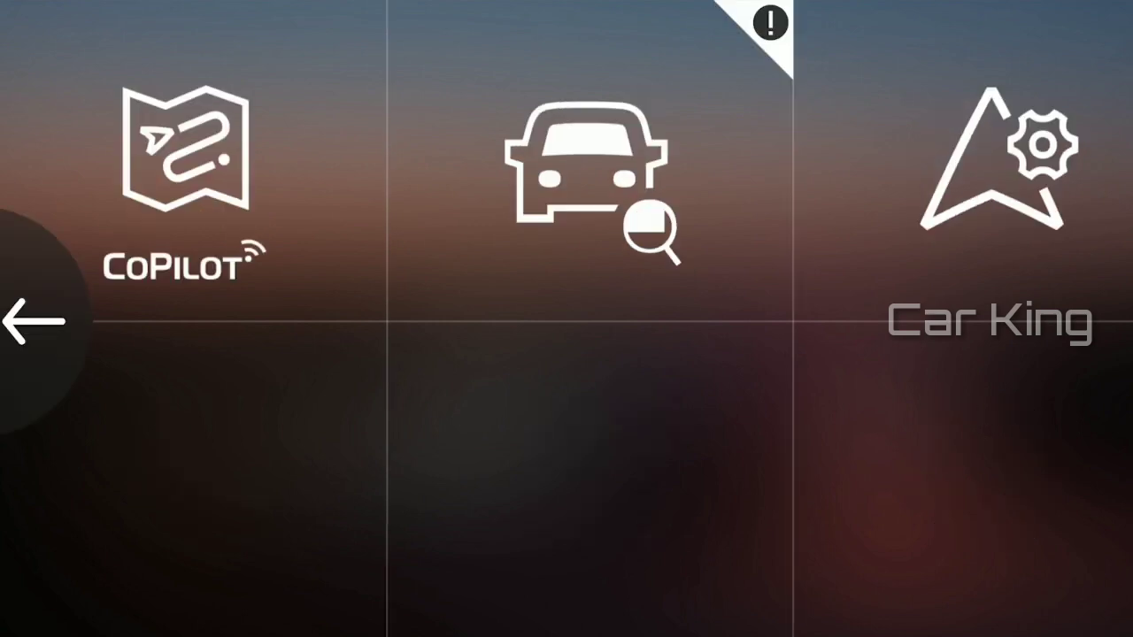
click(998, 159)
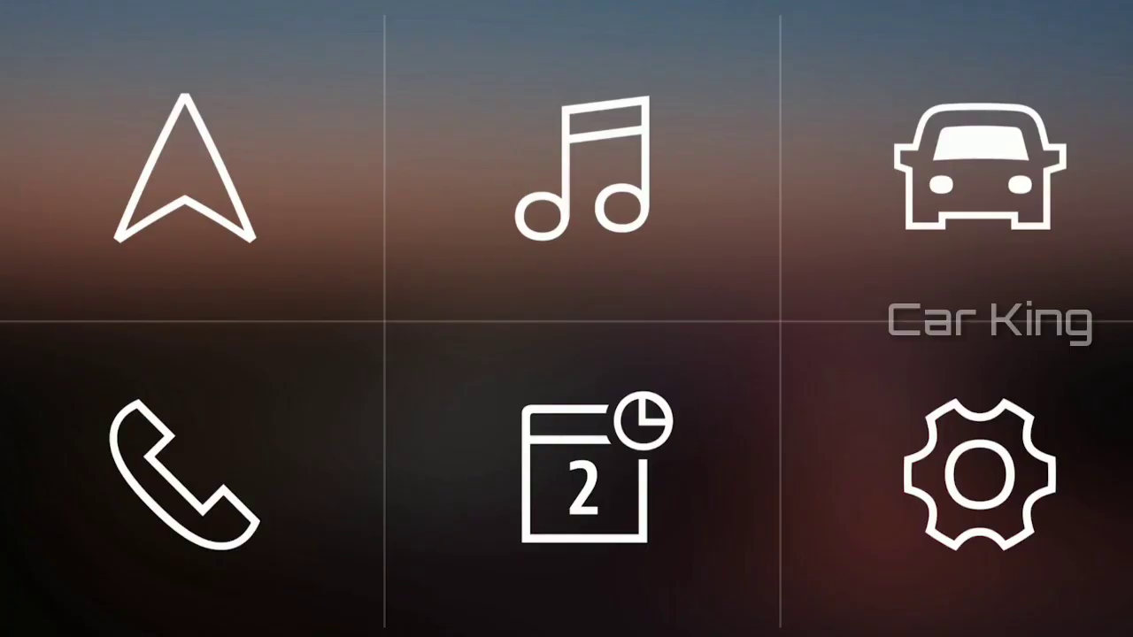
- Open the Activate R&Go bubble option in the settings
click(979, 474)
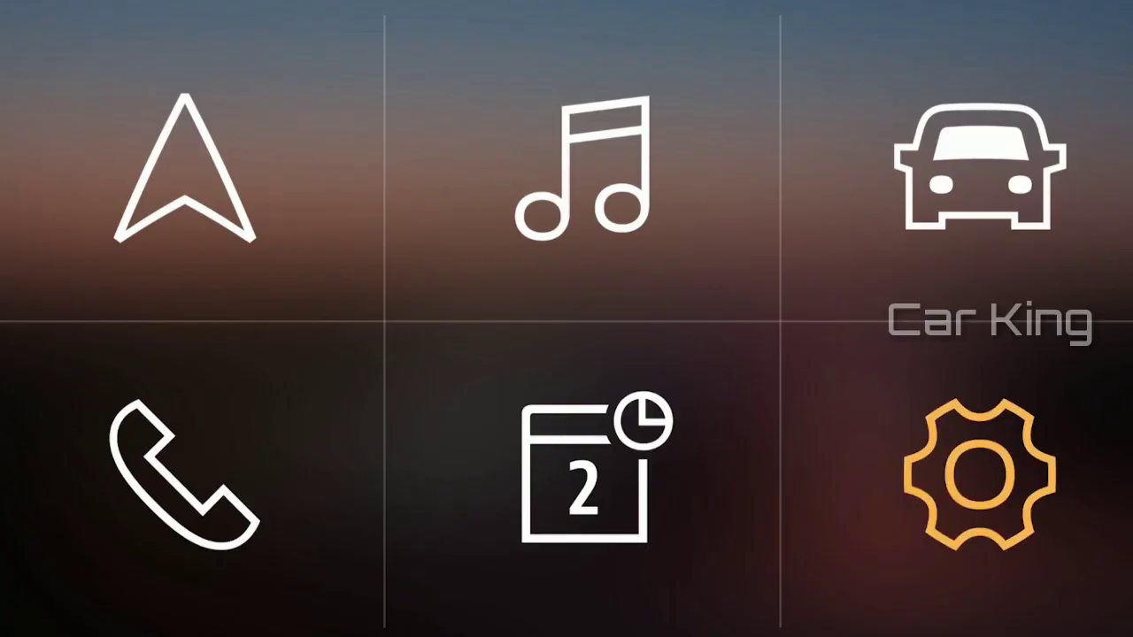
scroll(567, 398, down, 6)
scroll(566, 398, down, 2)
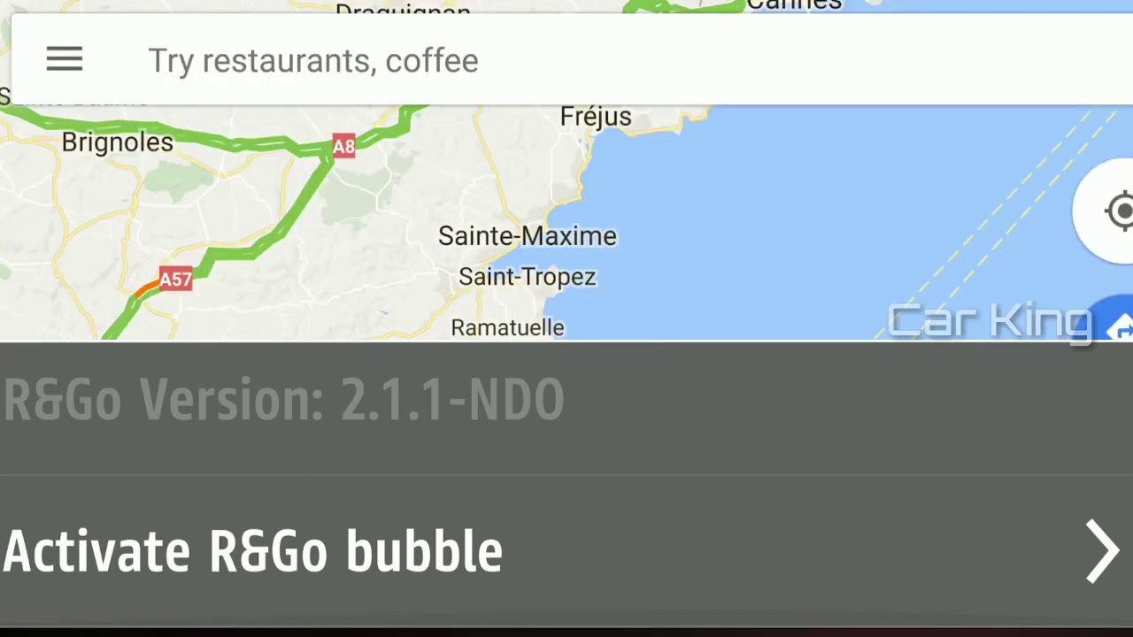
click(566, 551)
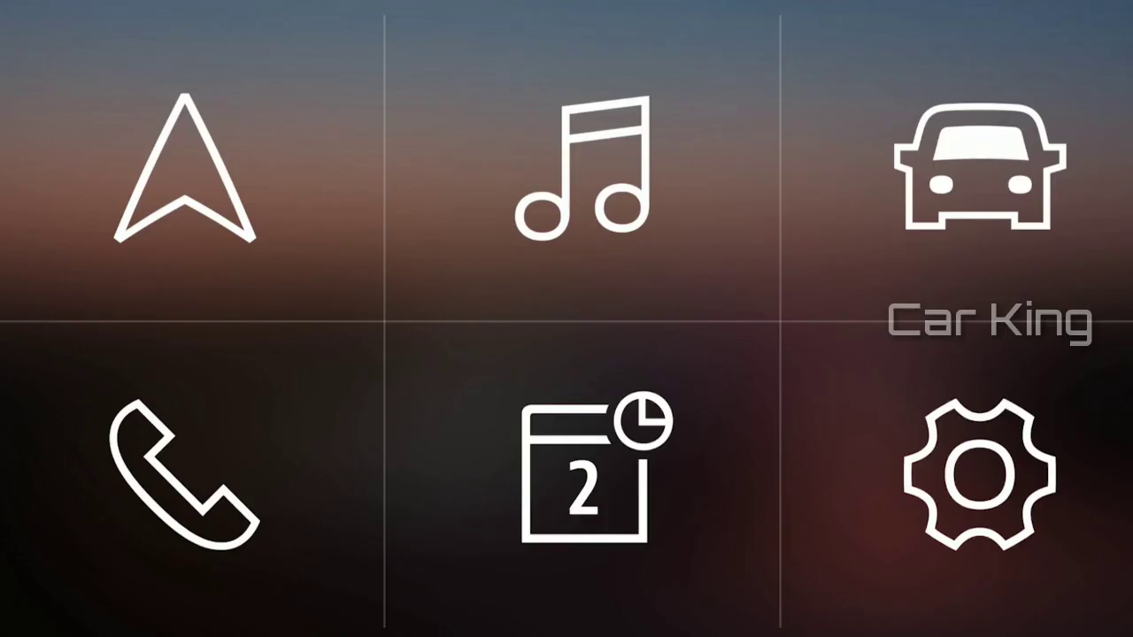
- Open the radio from the multimedia menu and tune FM2 to the fip station
click(582, 168)
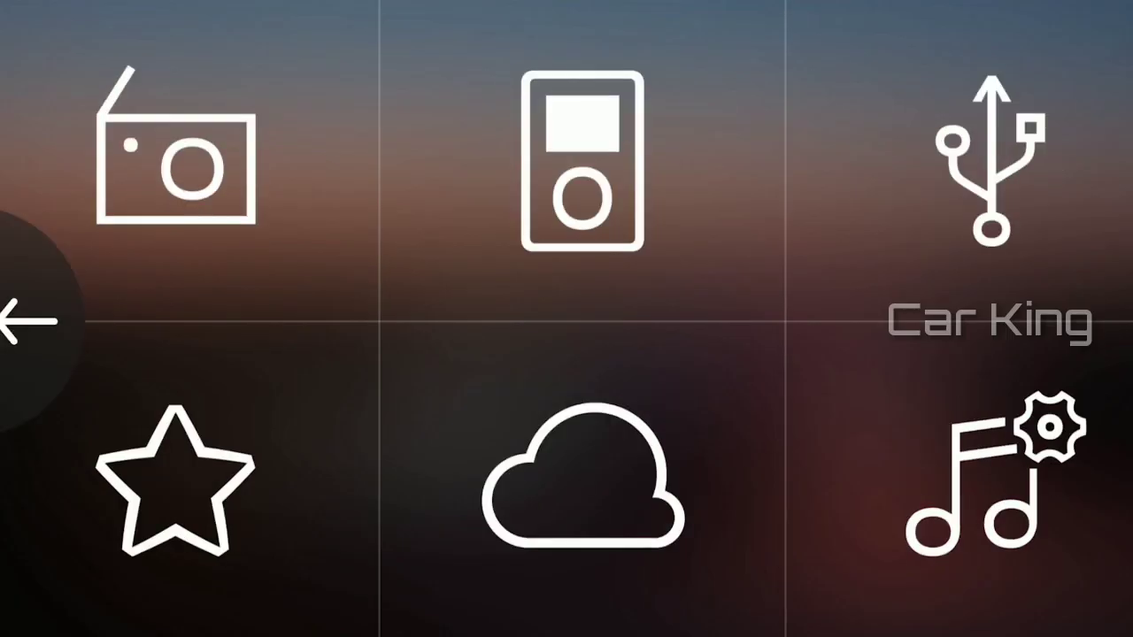
click(176, 146)
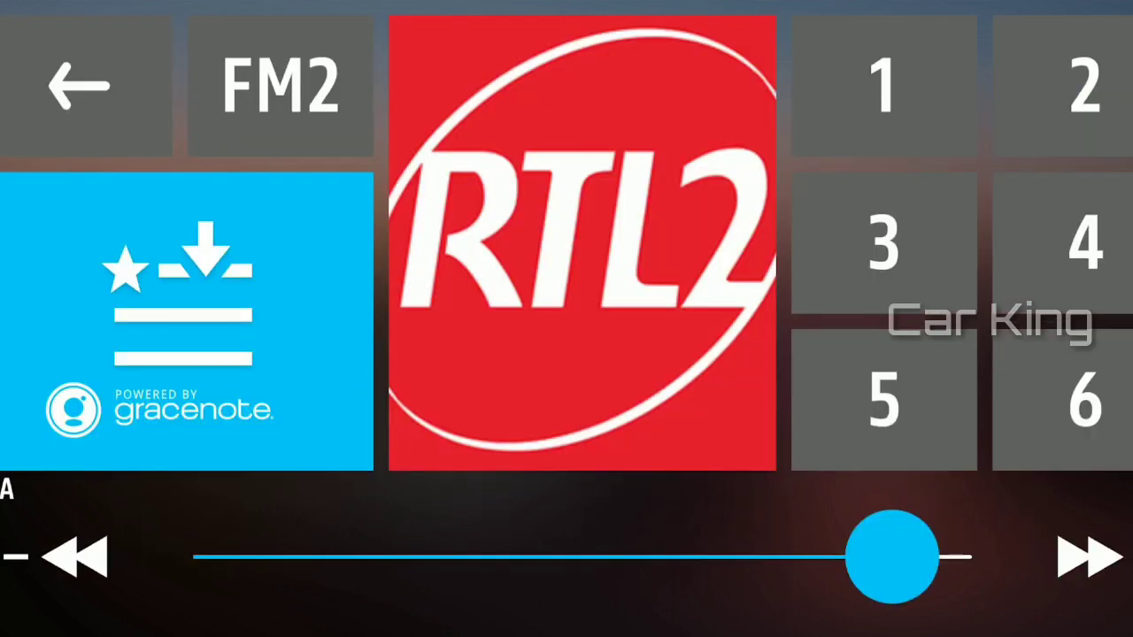
drag(892, 558, 823, 557)
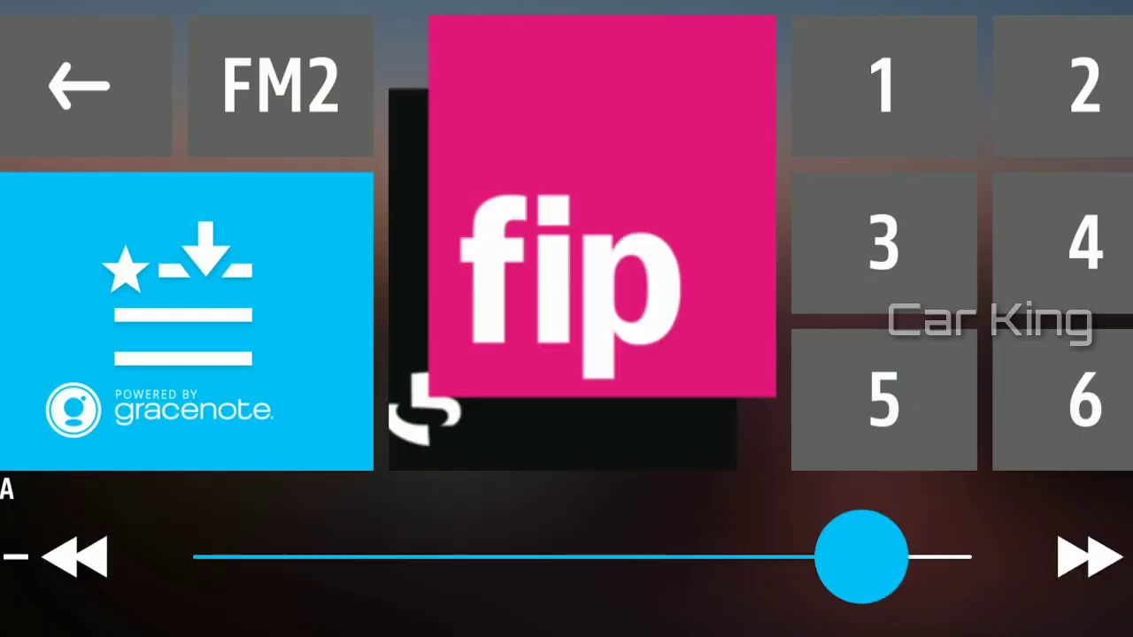
- Choose radio preset 1 and add the current song to the Gracenote favourites list
click(883, 86)
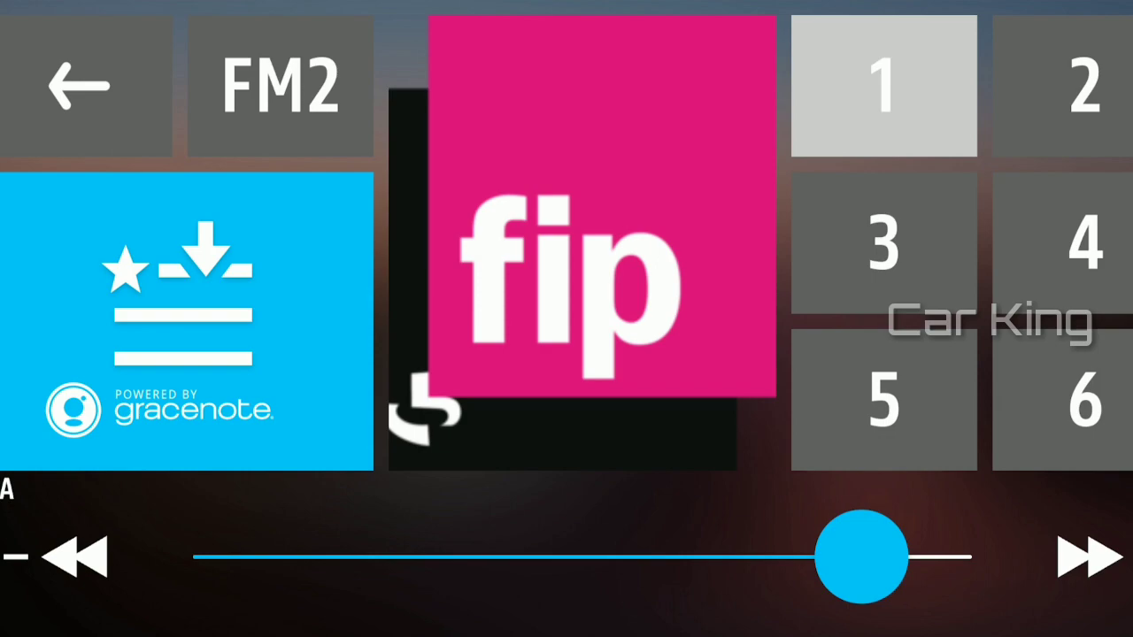
click(186, 321)
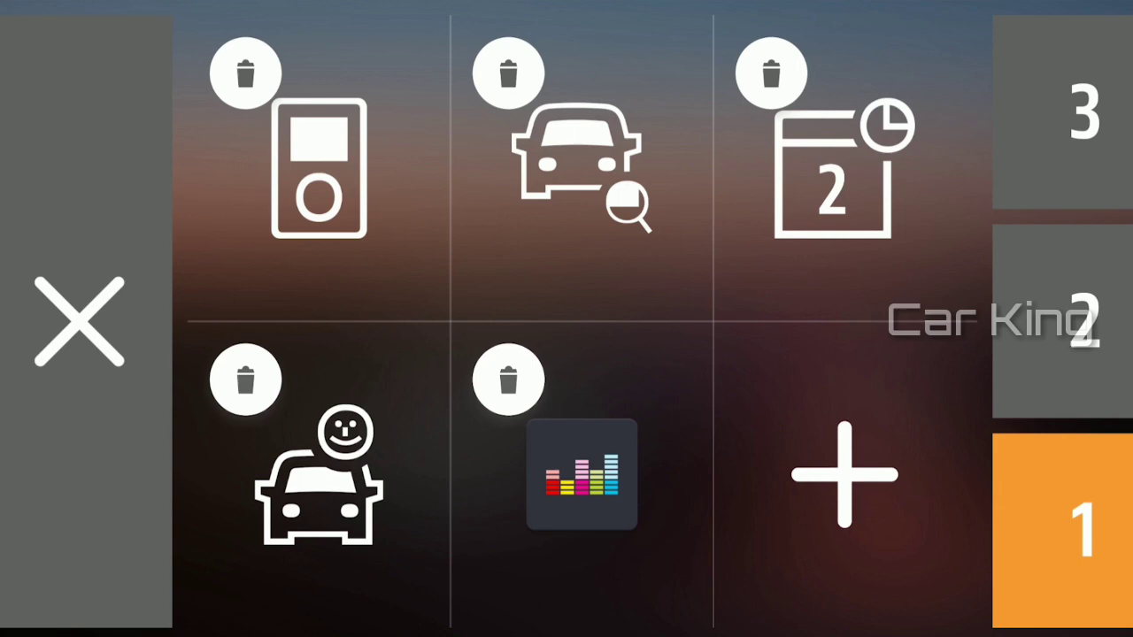
- Look through shortcut pages 2 and 3 in the shortcut editor and return to page 1
click(1062, 321)
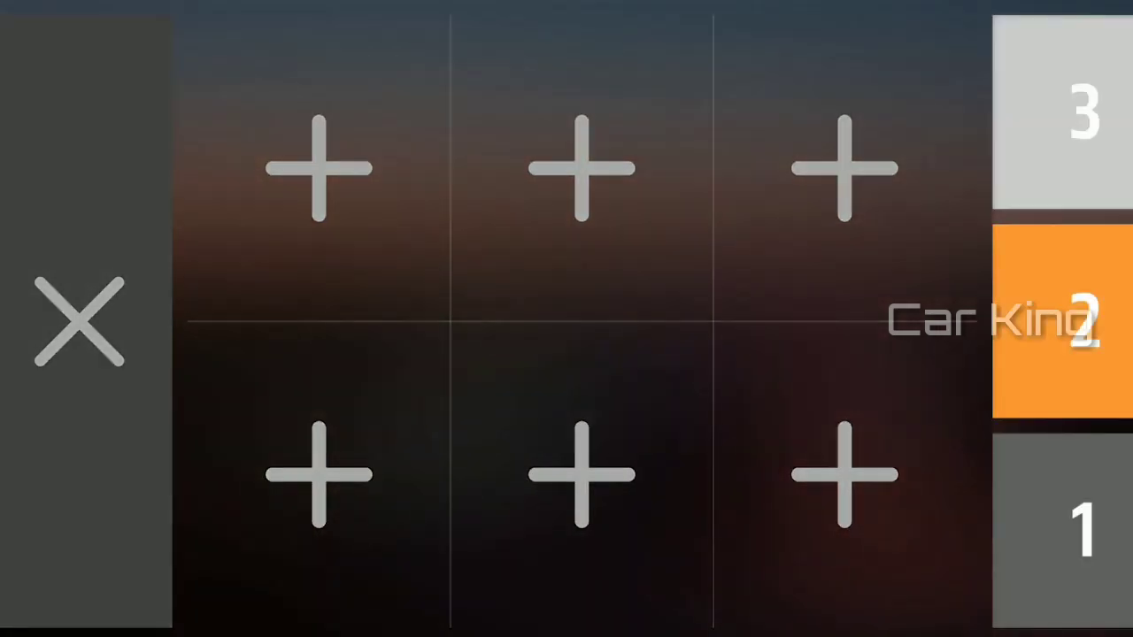
click(1063, 112)
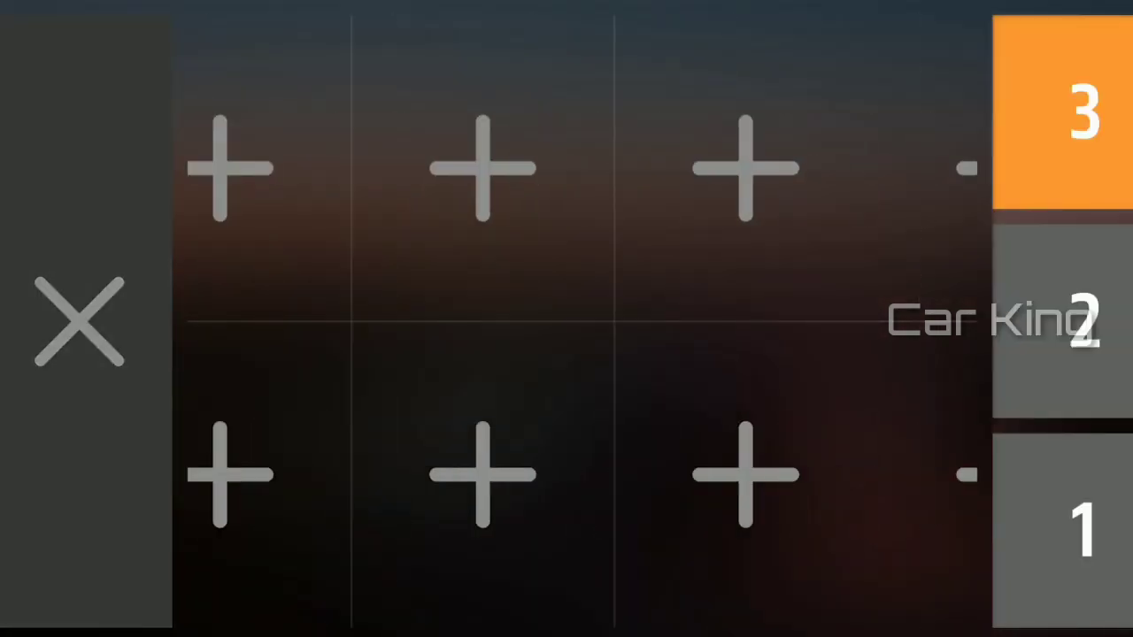
click(1062, 529)
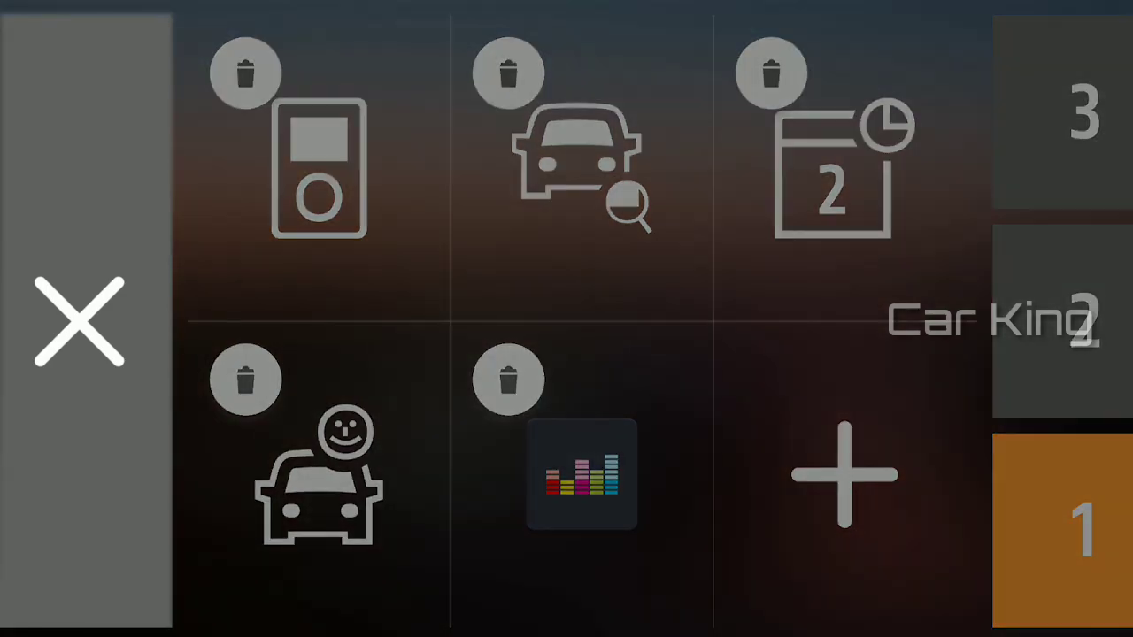
click(79, 320)
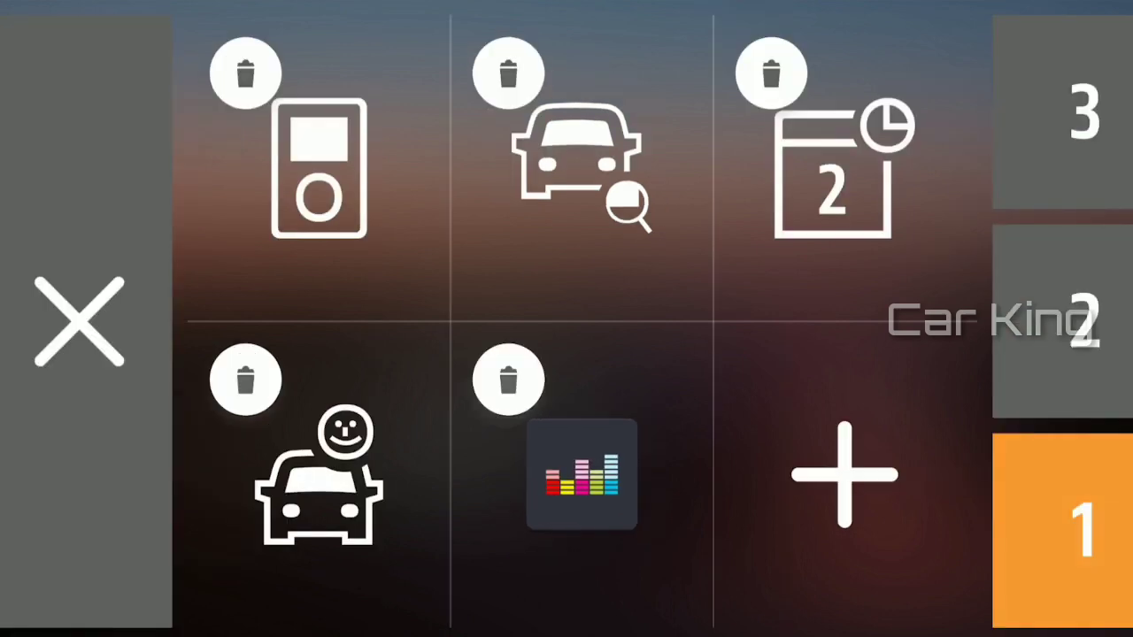
- Remove the Deezer shortcut from shortcut page 1 and close the editor
click(509, 379)
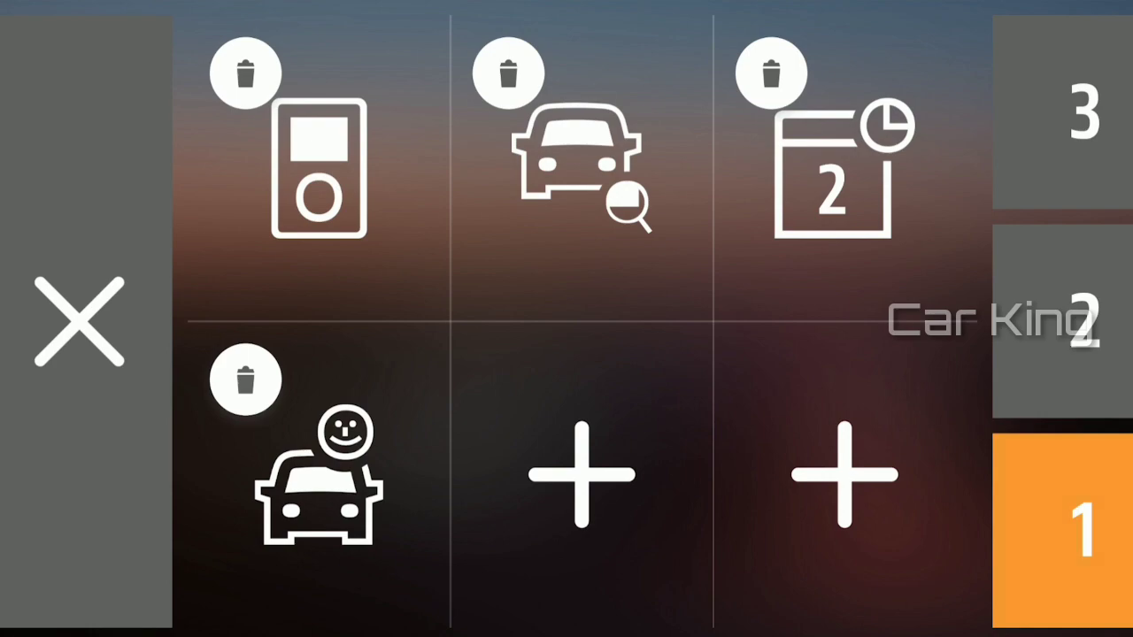
click(79, 320)
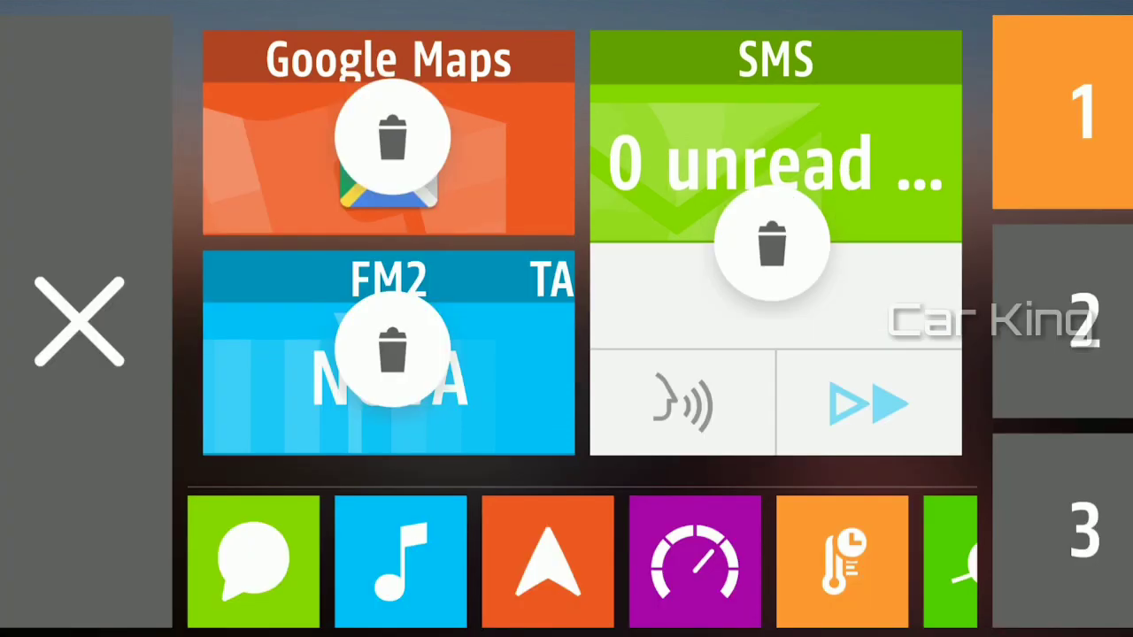
- Replace the FM2 radio widget on widget page 1 with the time and temperature widget, placed below Google Maps
click(393, 350)
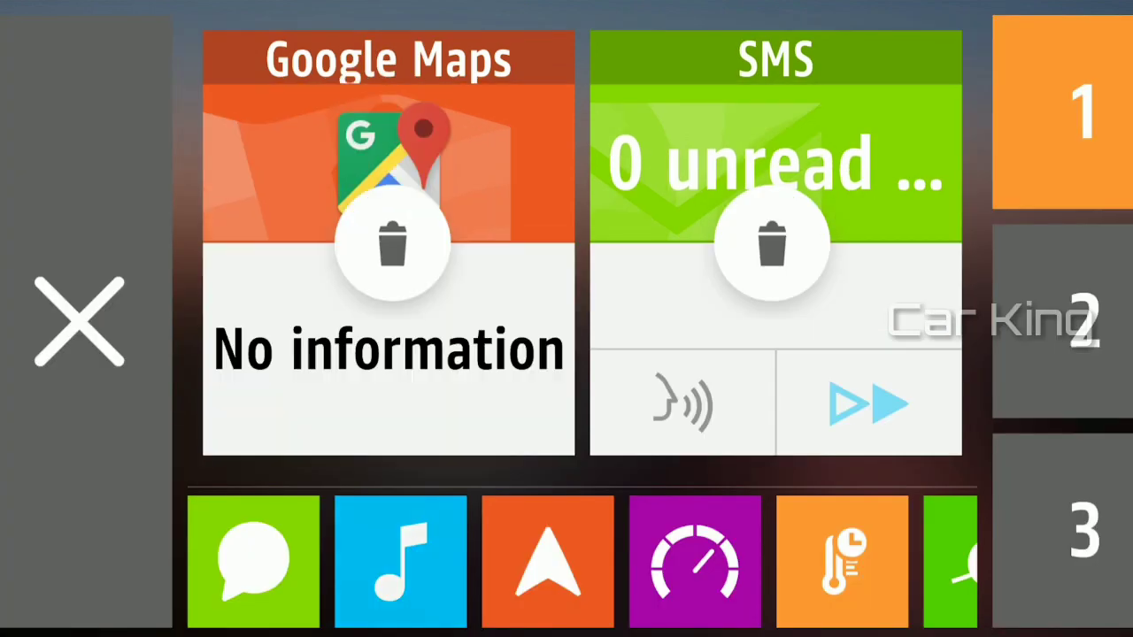
scroll(582, 562, right, 4)
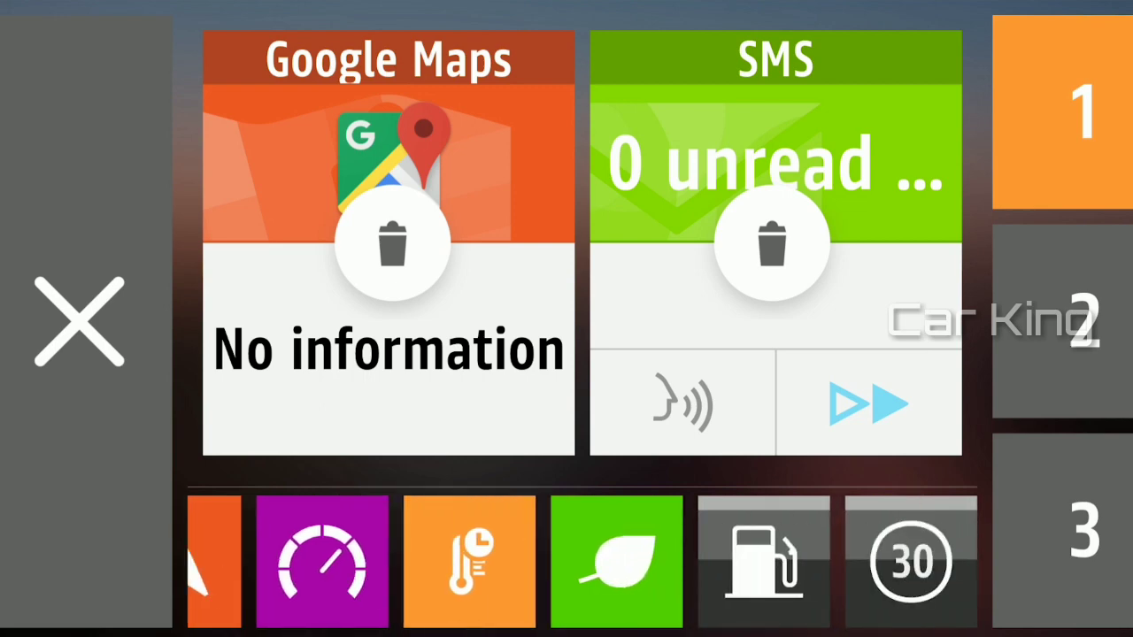
drag(469, 562, 384, 339)
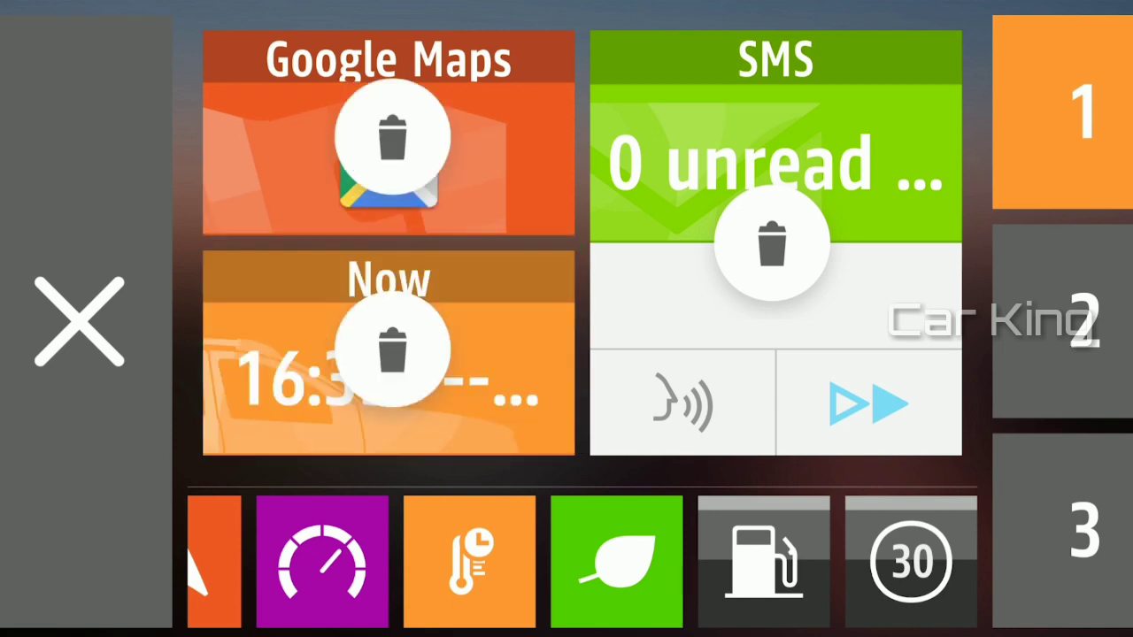
- Add the fuel consumption widget to the first slot of widget page 3 and close the editor
click(1082, 321)
click(1082, 531)
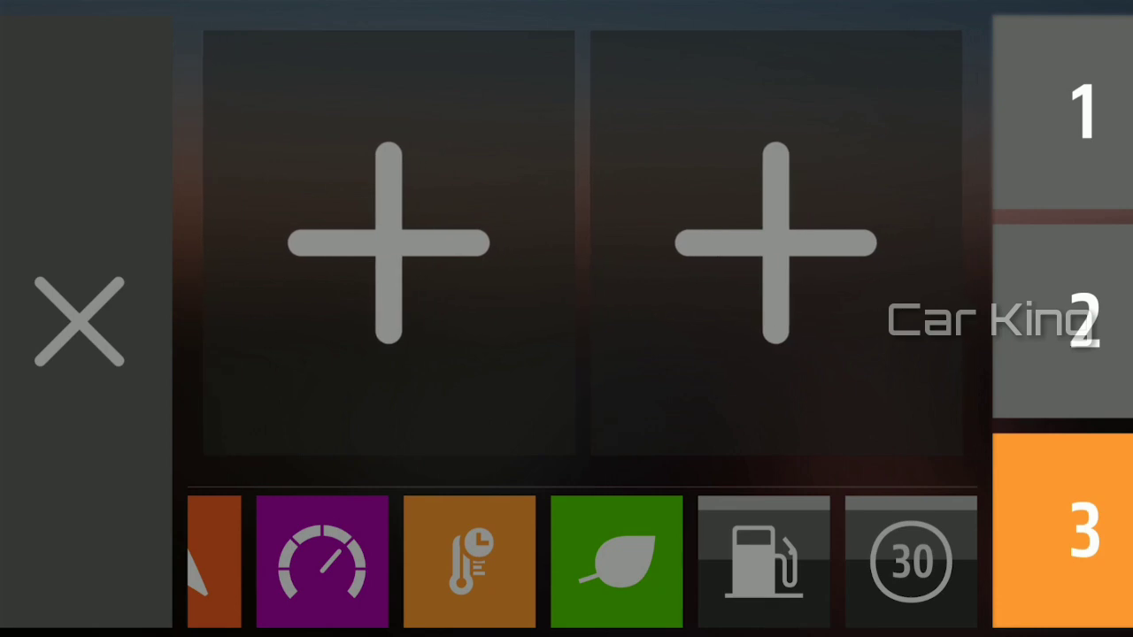
drag(763, 562, 420, 269)
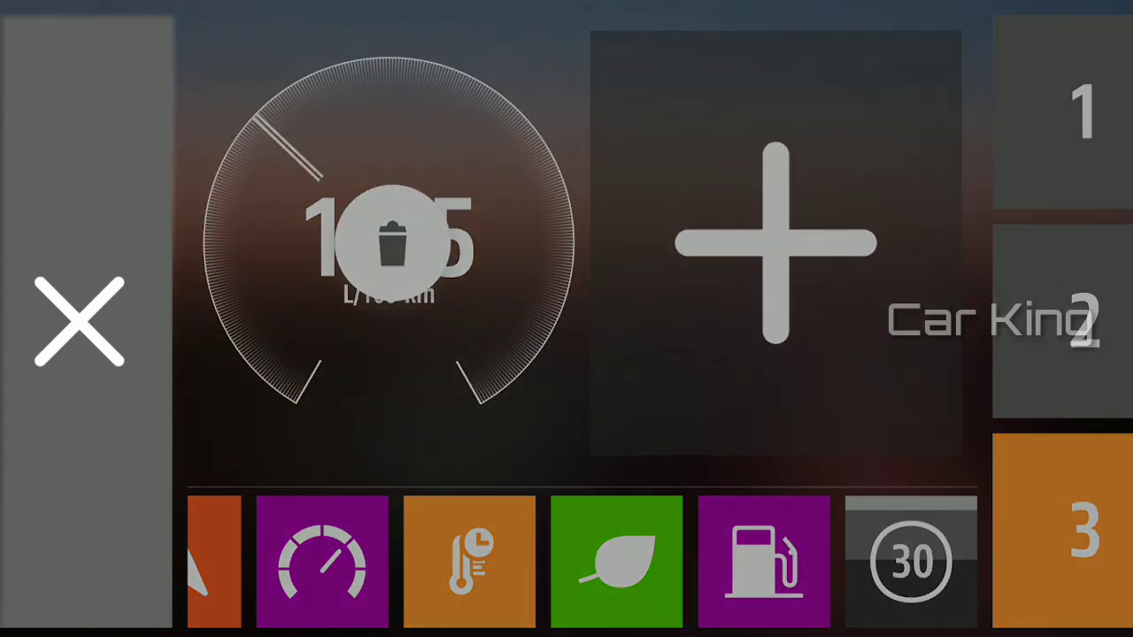
click(80, 321)
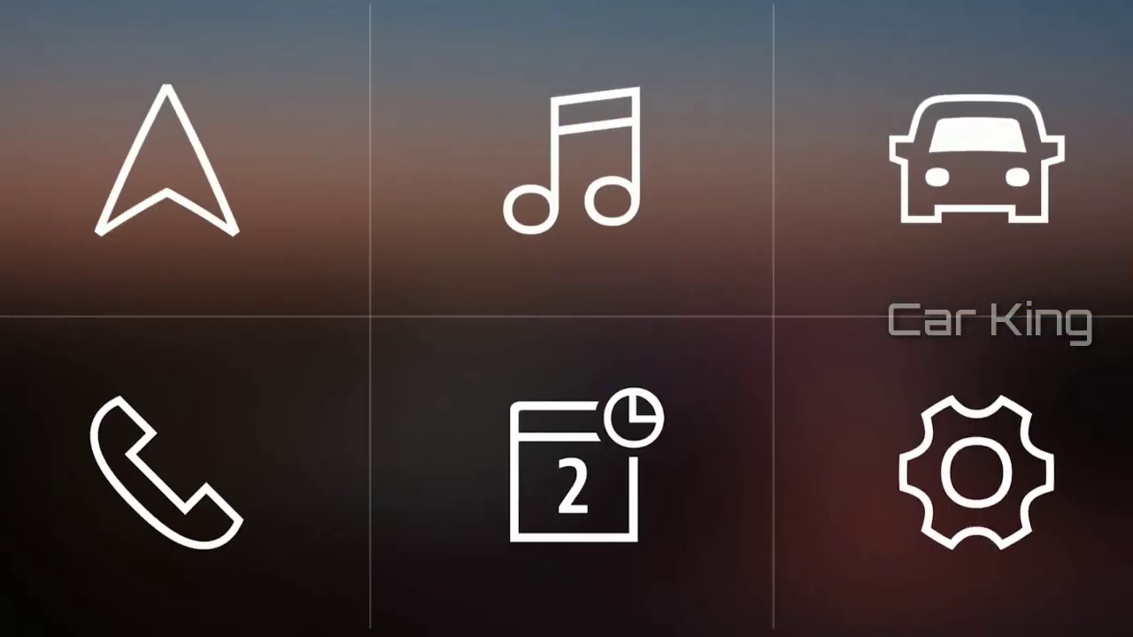
- View the eco-driving score from the vehicle menu and read through the Dashboard's trip data
click(977, 160)
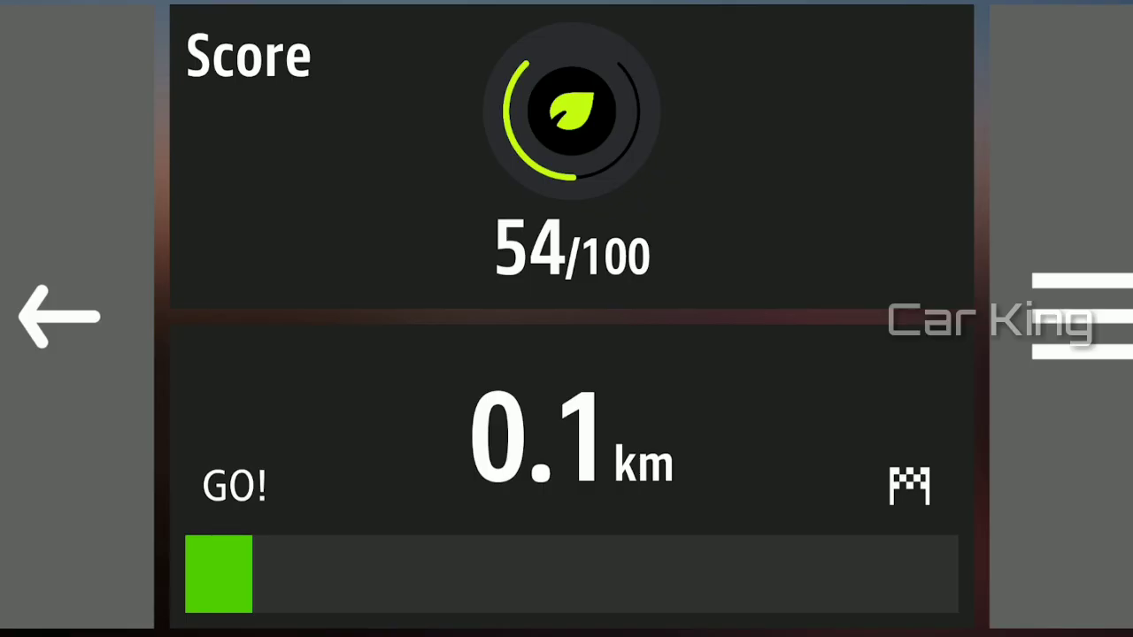
click(1081, 316)
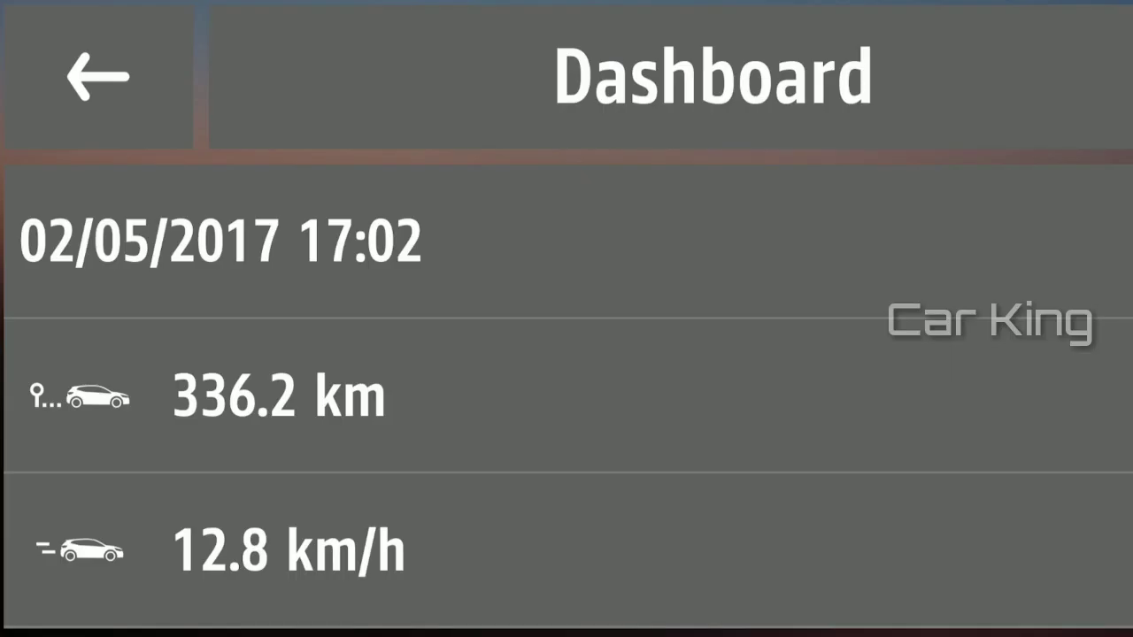
scroll(567, 416, down, 4)
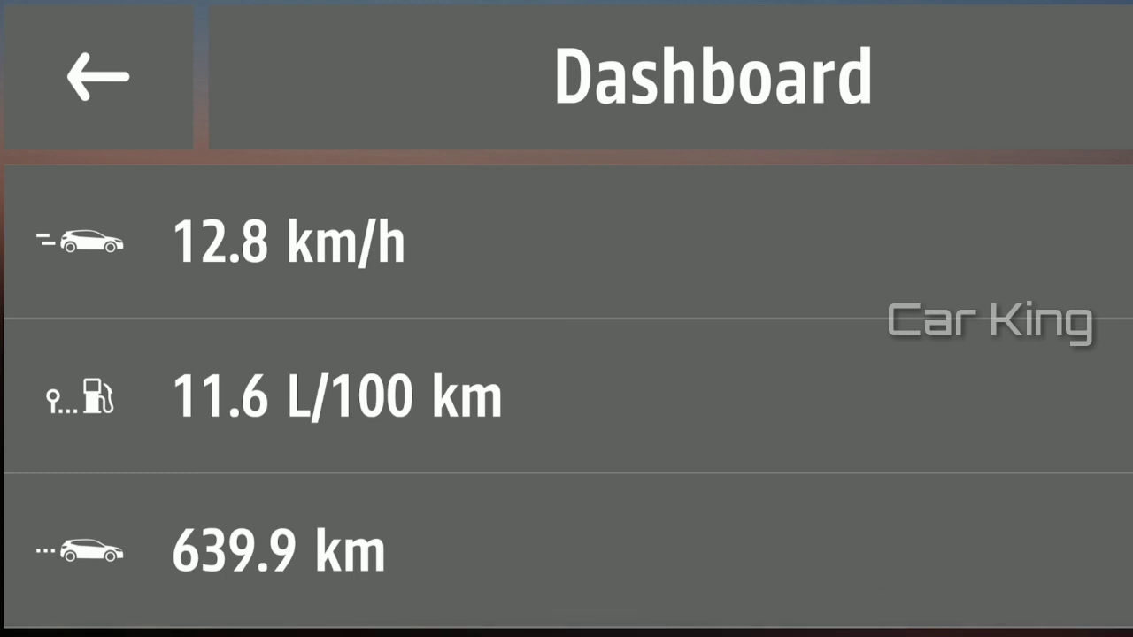
scroll(566, 398, up, 4)
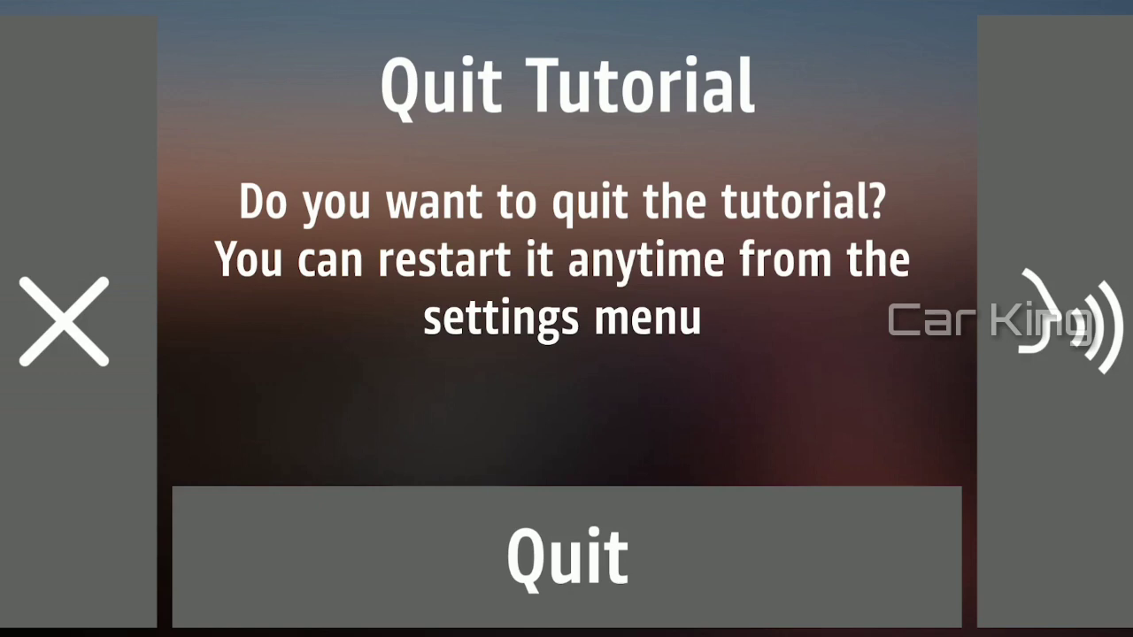
- Quit the tutorial and open the settings list at the Background option
click(566, 557)
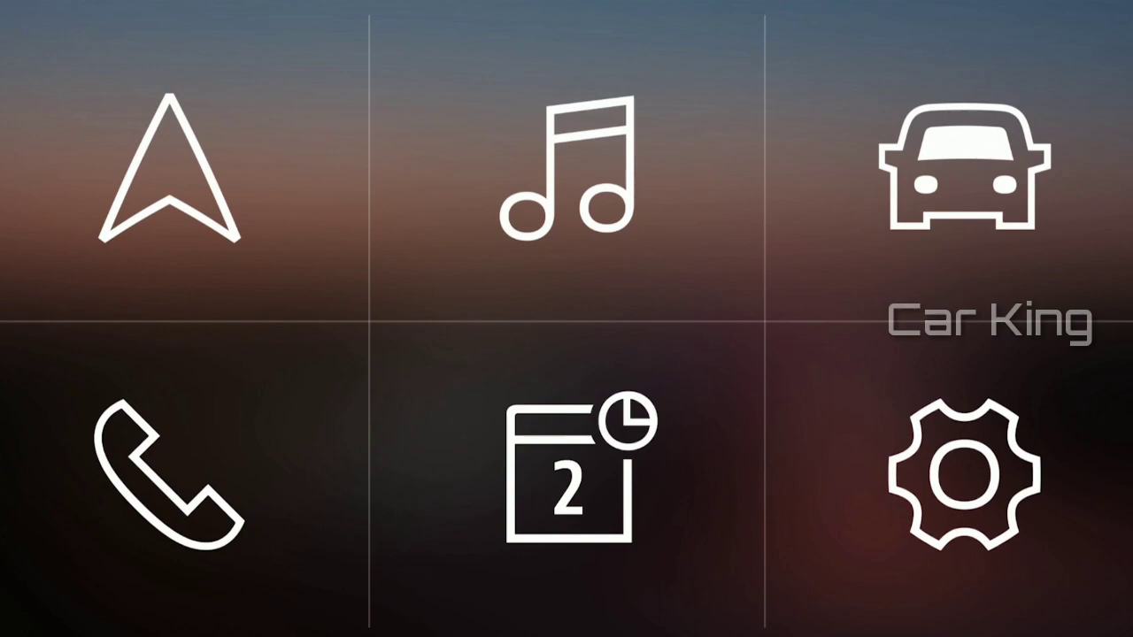
click(964, 474)
scroll(567, 399, down, 3)
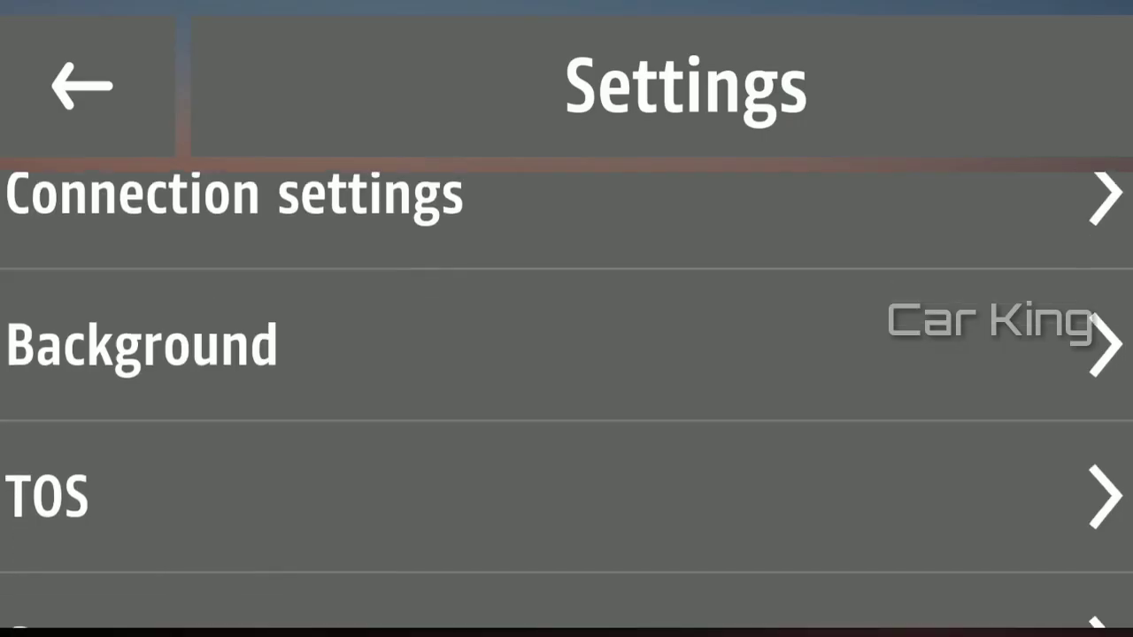